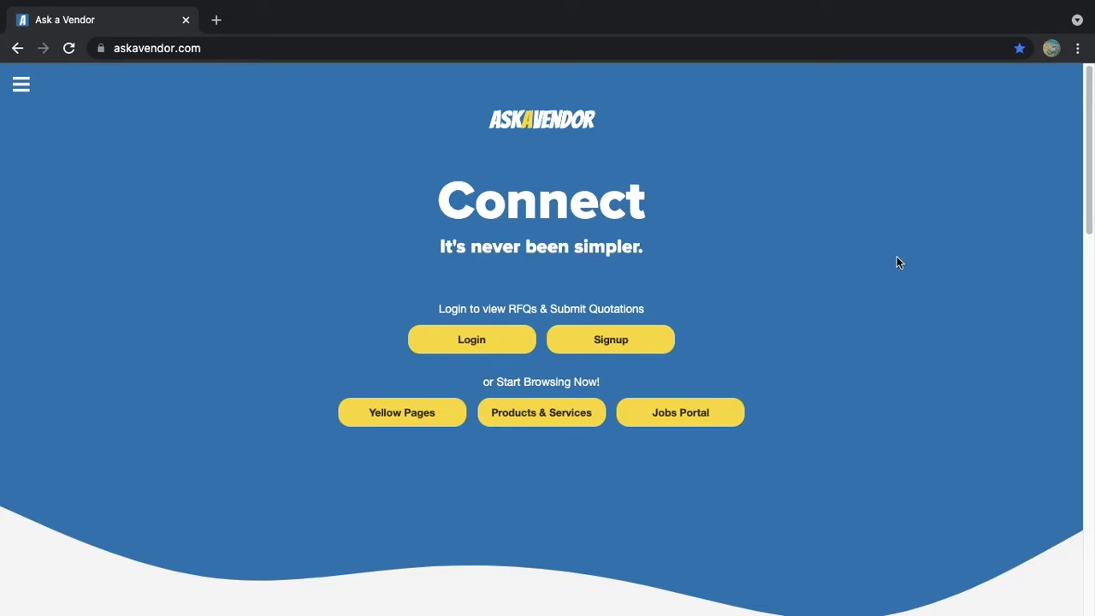
Step: Open the Signup page, load the Help FAQ page in a second tab, then return to Register Account
left_click(607, 339)
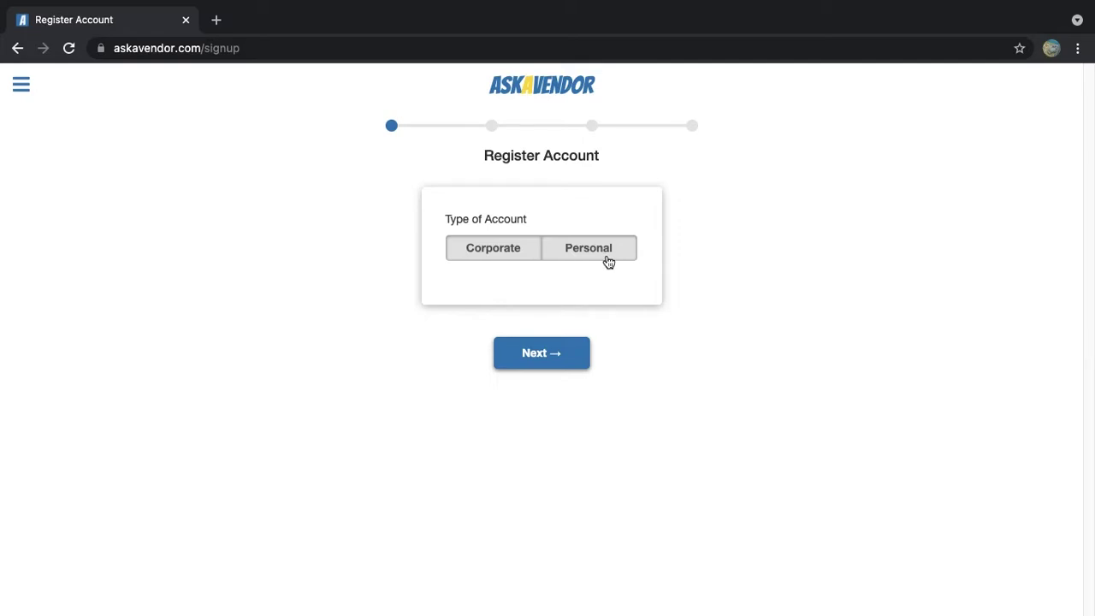
left_click(549, 81)
scroll(509, 394, "down", 15)
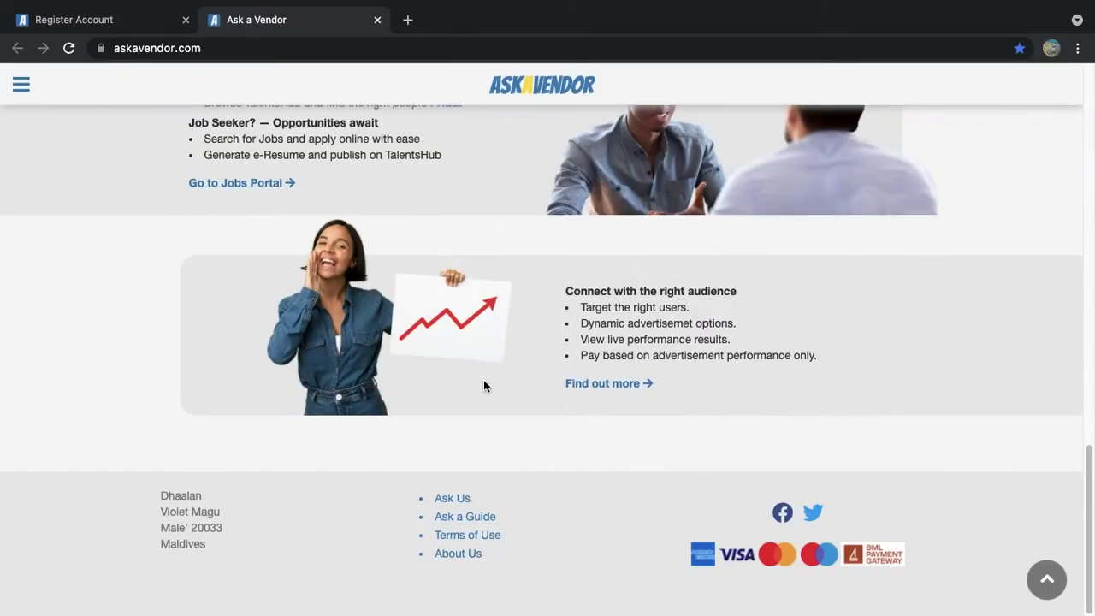
left_click(447, 497)
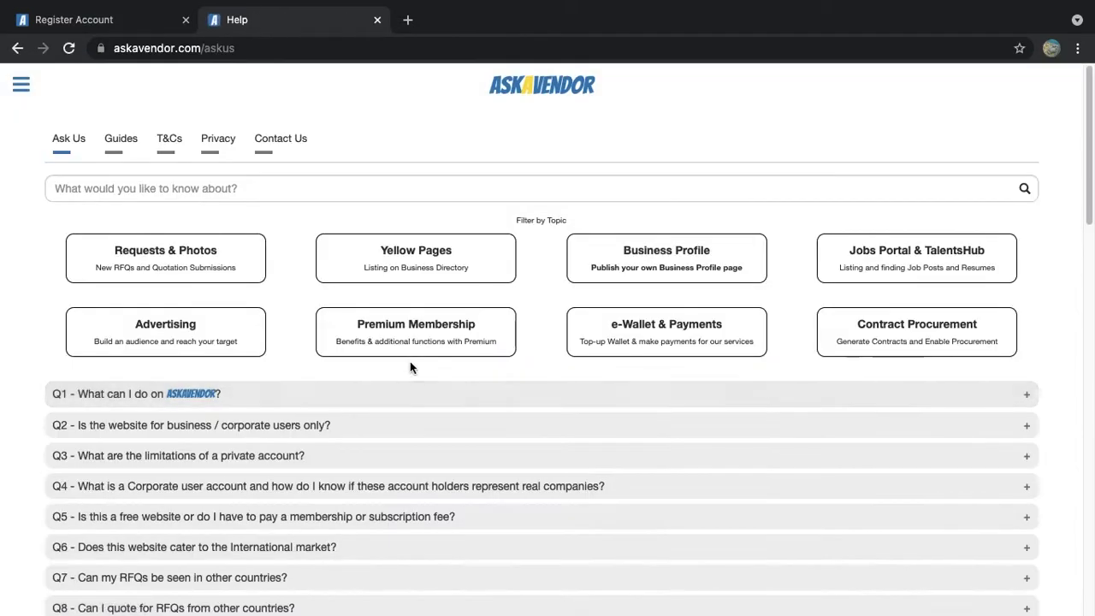
left_click(145, 20)
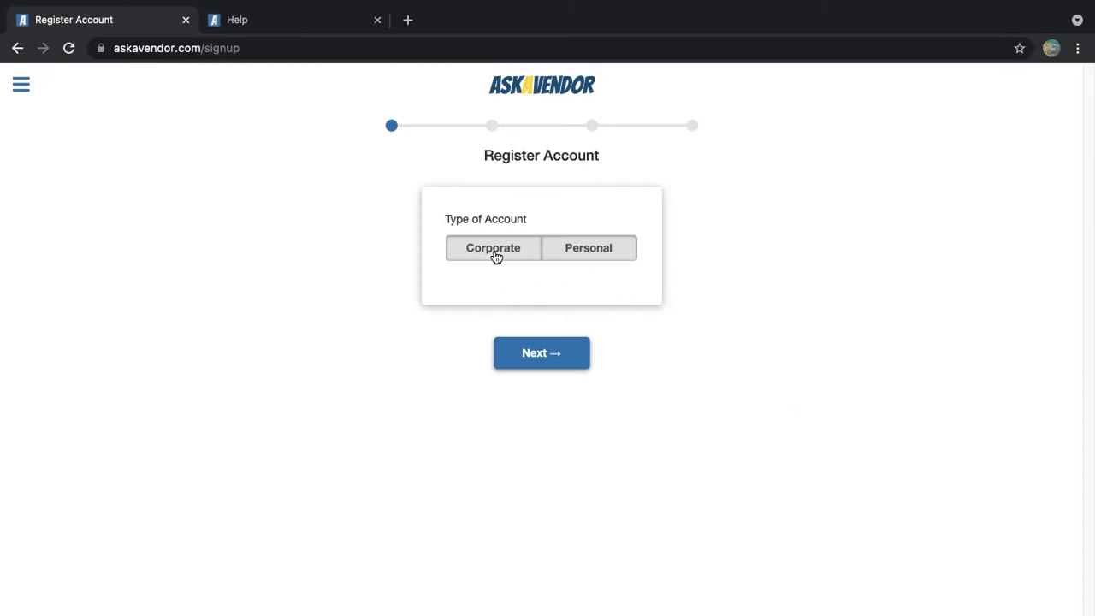
Step: Toggle Type of Account between Personal and Corporate, finishing on Corporate
left_click(594, 252)
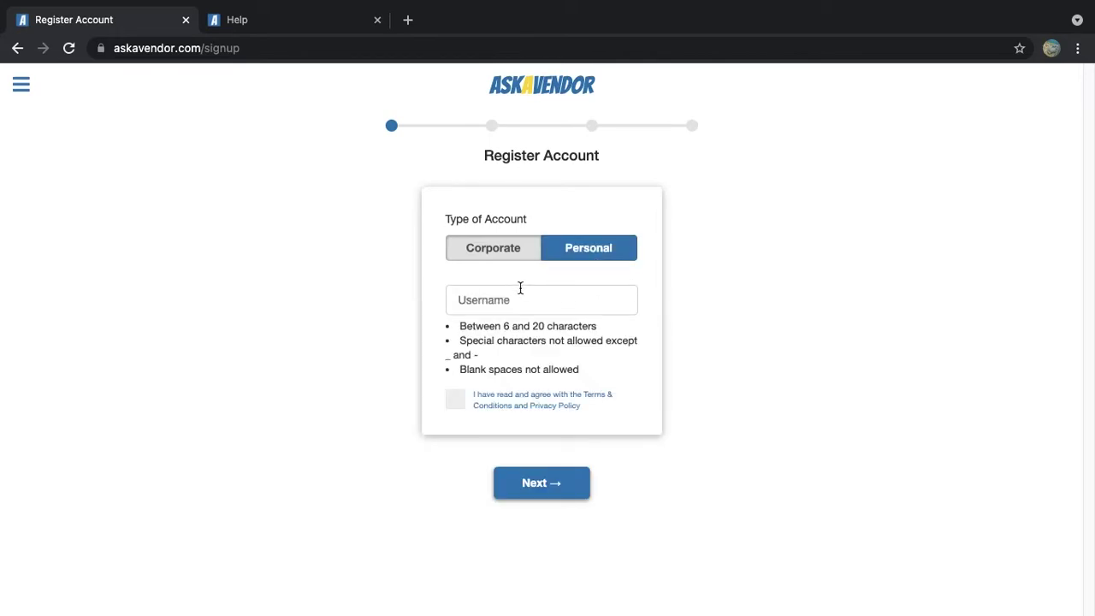
left_click(499, 257)
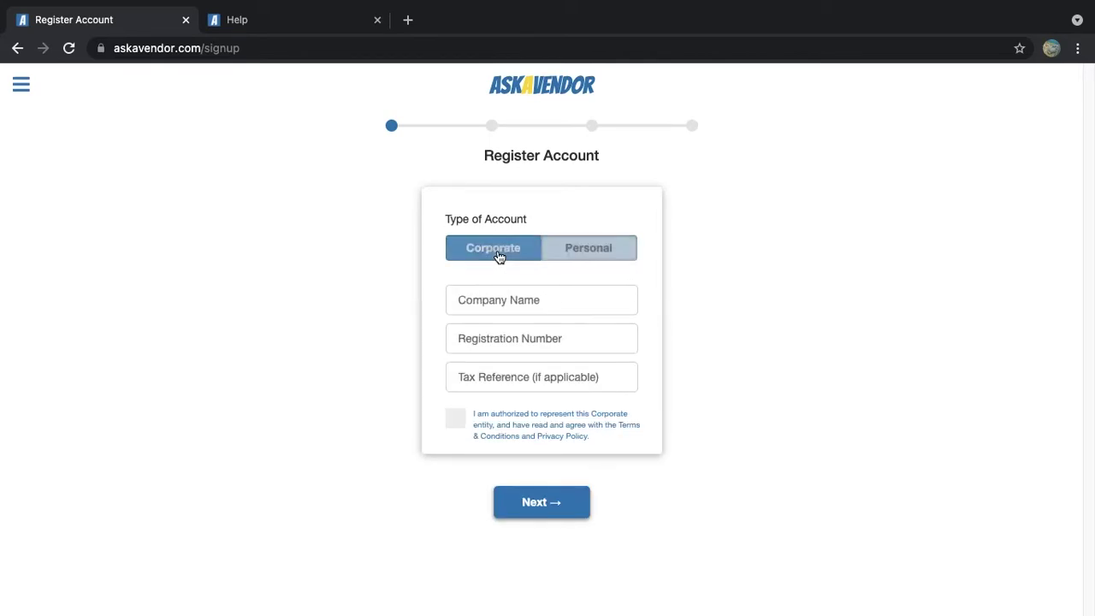
left_click(535, 298)
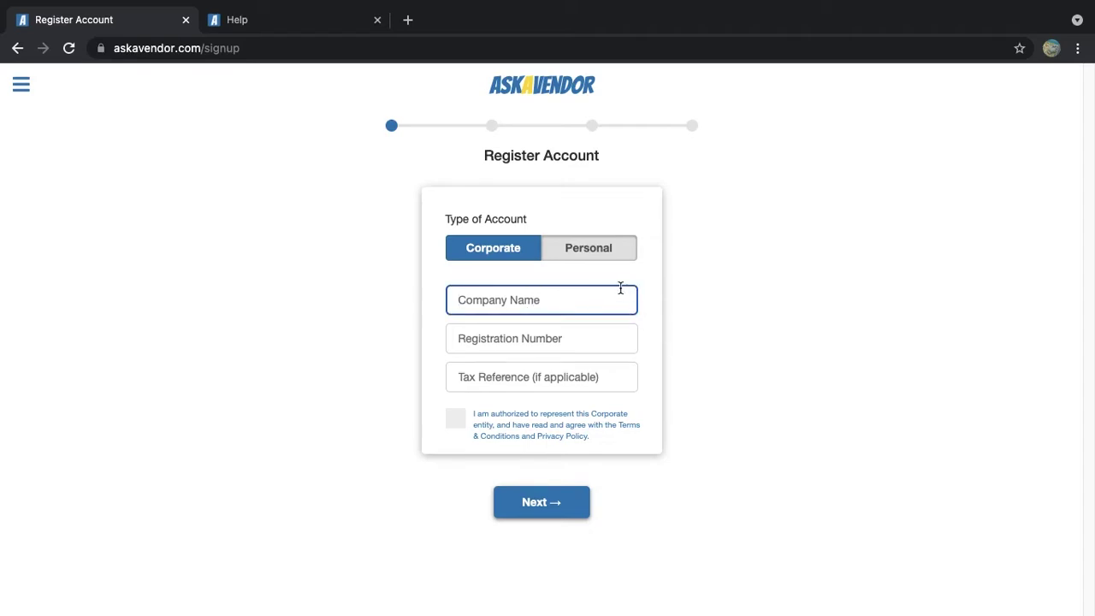
left_click(620, 255)
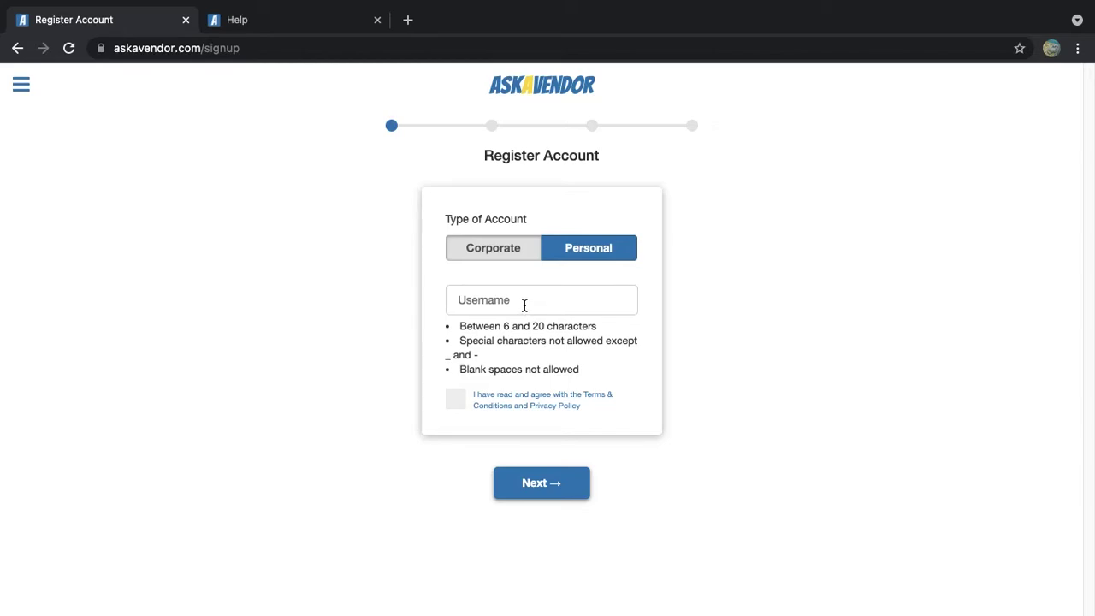
left_click(509, 254)
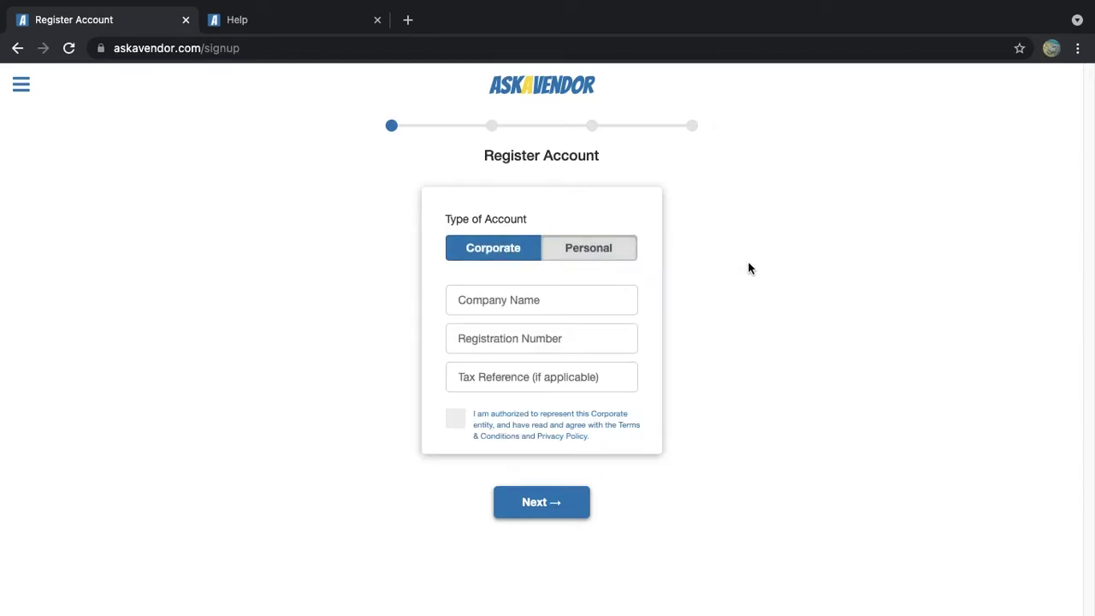
Step: Enter company name 'Democorp Ltd' and registration number 'CYR1234F'
left_click(570, 294)
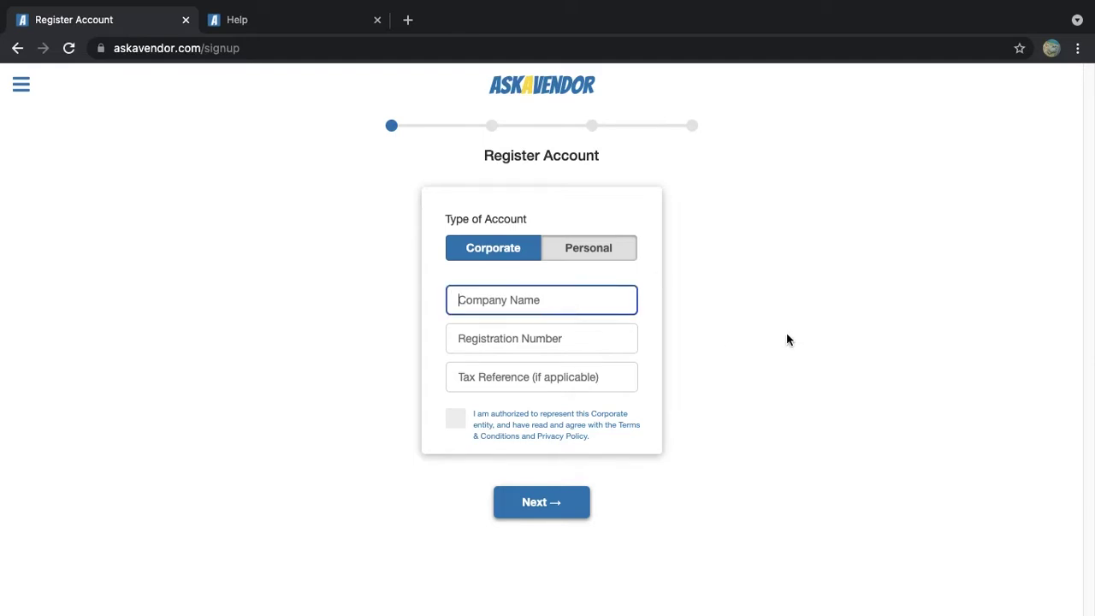
type("Democorp")
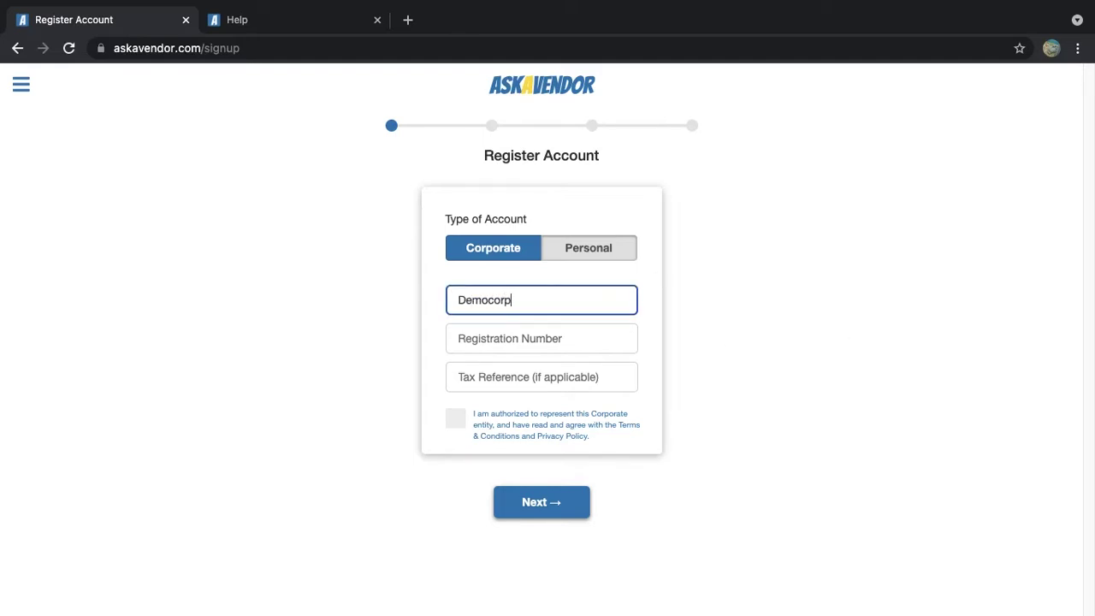
type(" Ltd")
key("Tab")
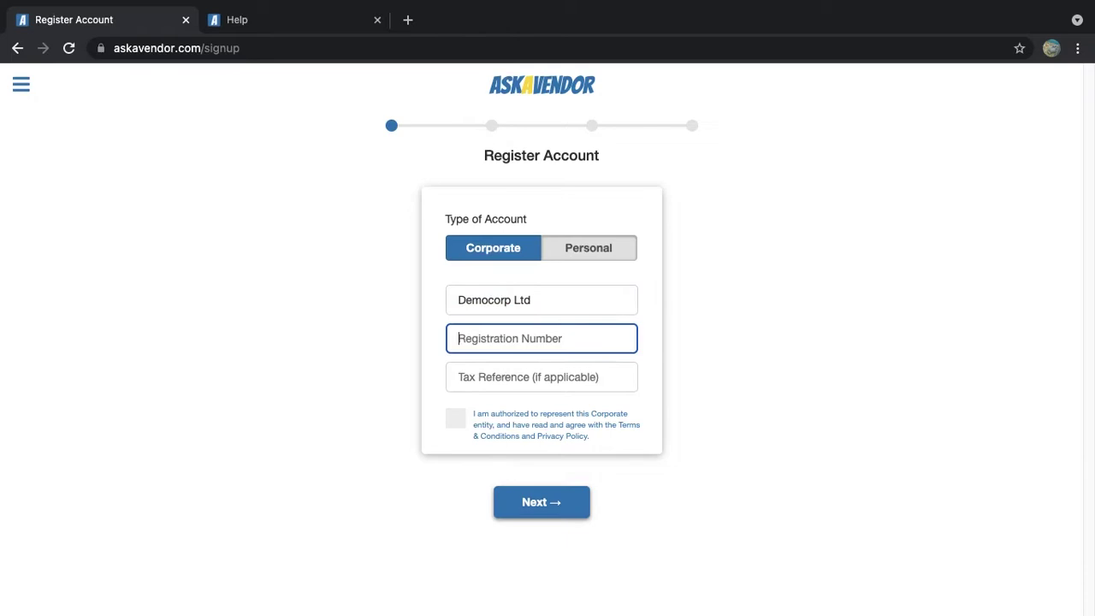
type("CYR")
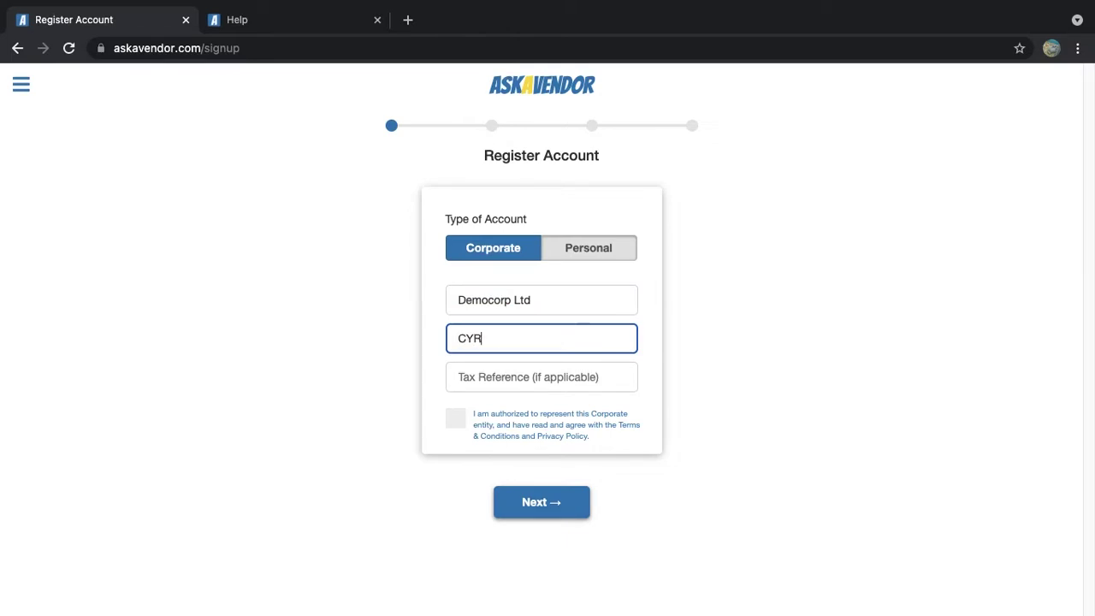
type("1234F")
left_click(789, 409)
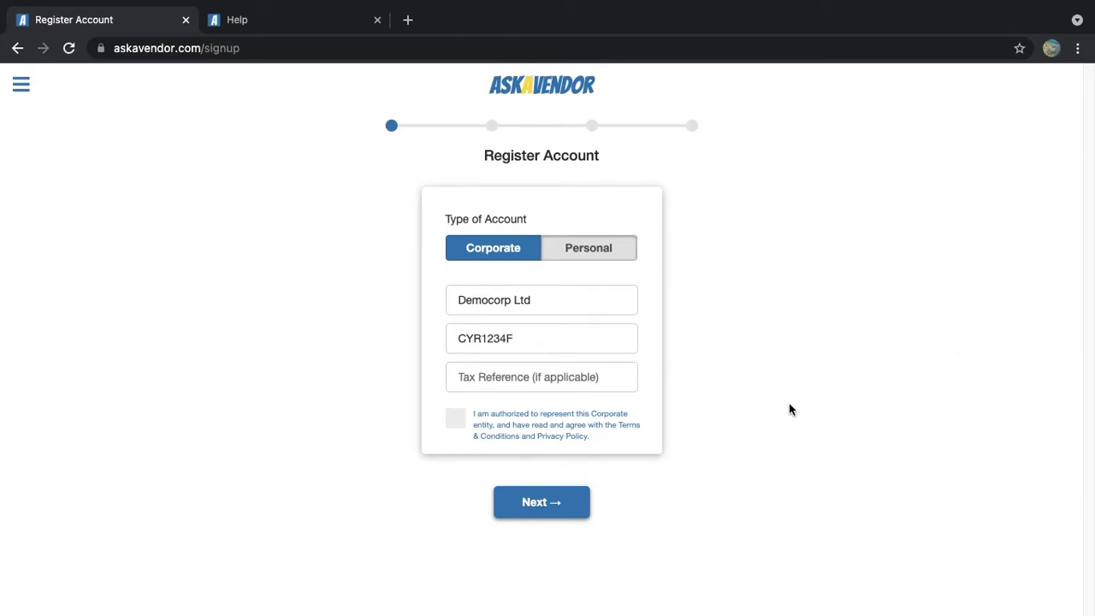
Step: Review the terms and privacy policy, accept the agreement, and continue to Login Details
left_click(513, 417)
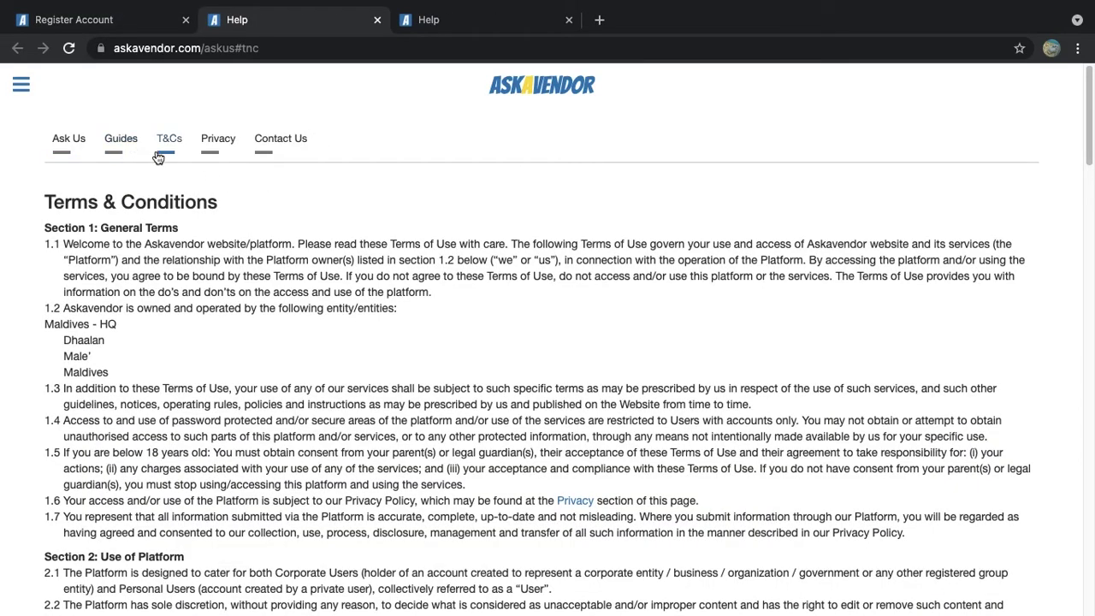
left_click(224, 150)
left_click(122, 24)
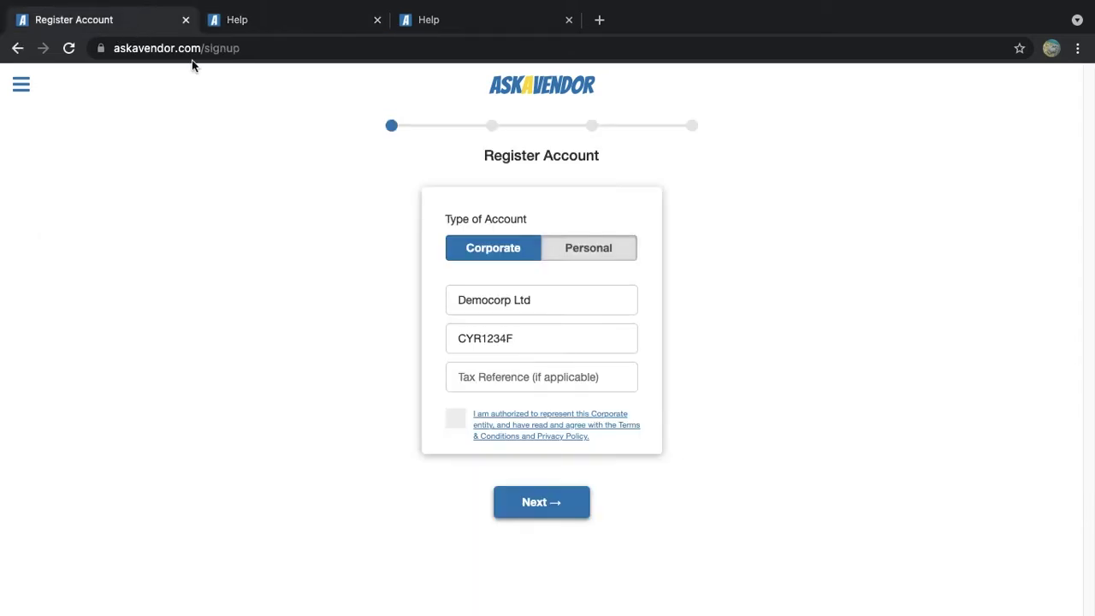
left_click(452, 423)
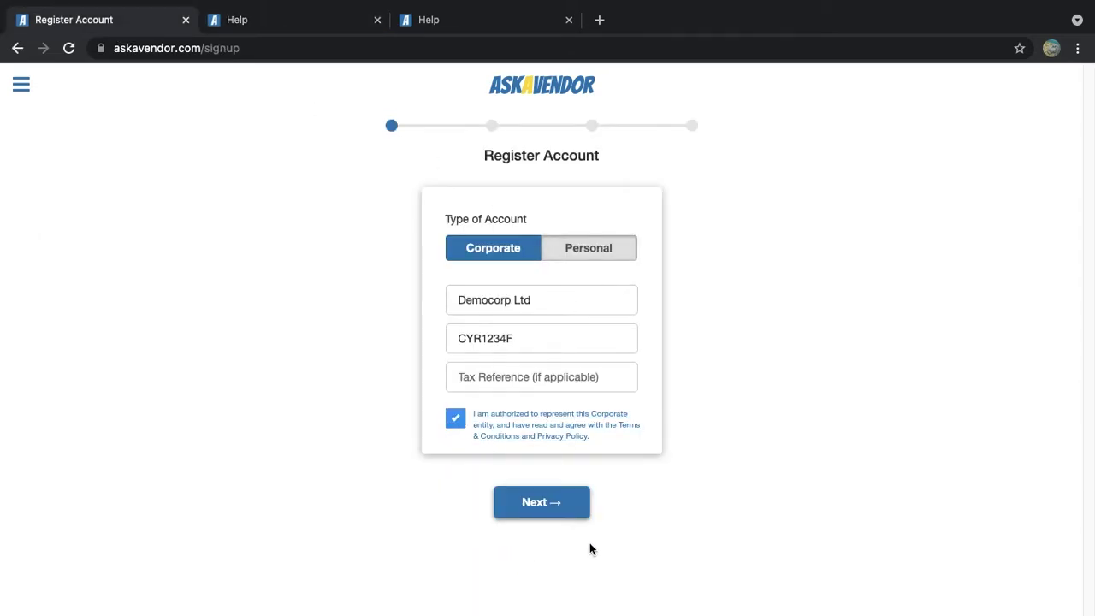
left_click(567, 514)
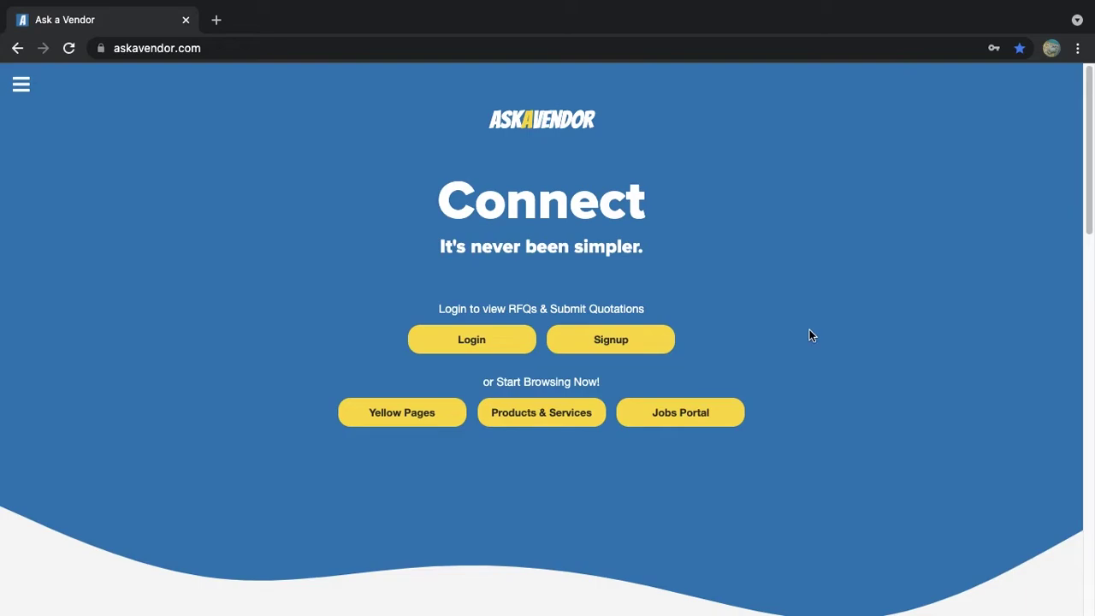
Step: Bring up the login form from the askavendor.com homepage
left_click(453, 342)
Step: Sign in to the Democorp Ltd account with the saved e-mail address and the account password
left_click(534, 384)
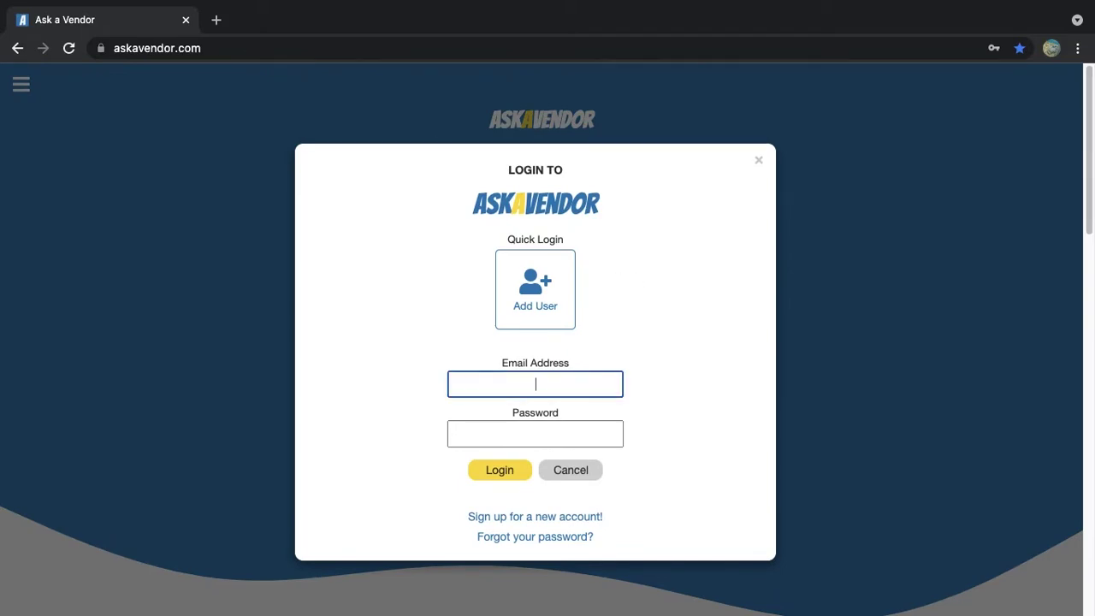
type("demo")
key("Down")
key("Tab")
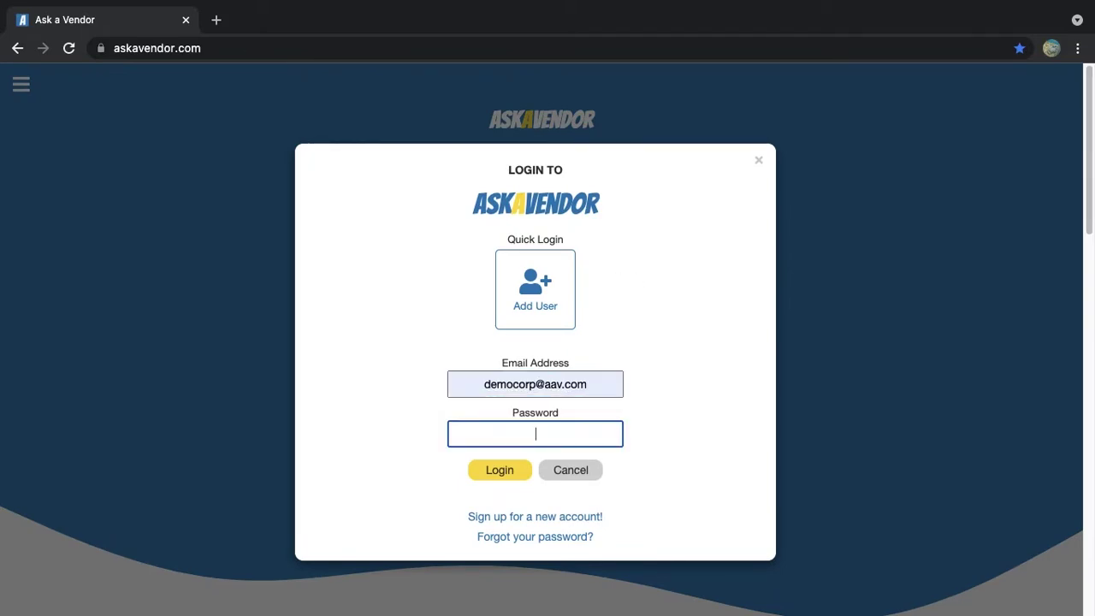
type("*********")
left_click(518, 472)
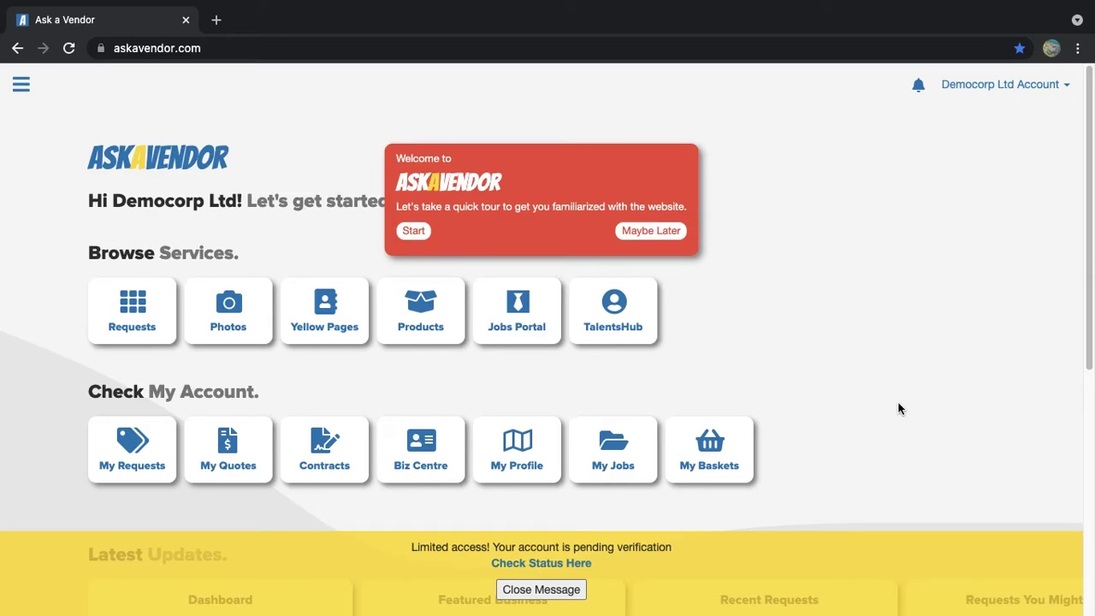
Step: Postpone the welcome tour and go to the Biz Info form in Biz Centre
left_click(671, 231)
left_click(614, 261)
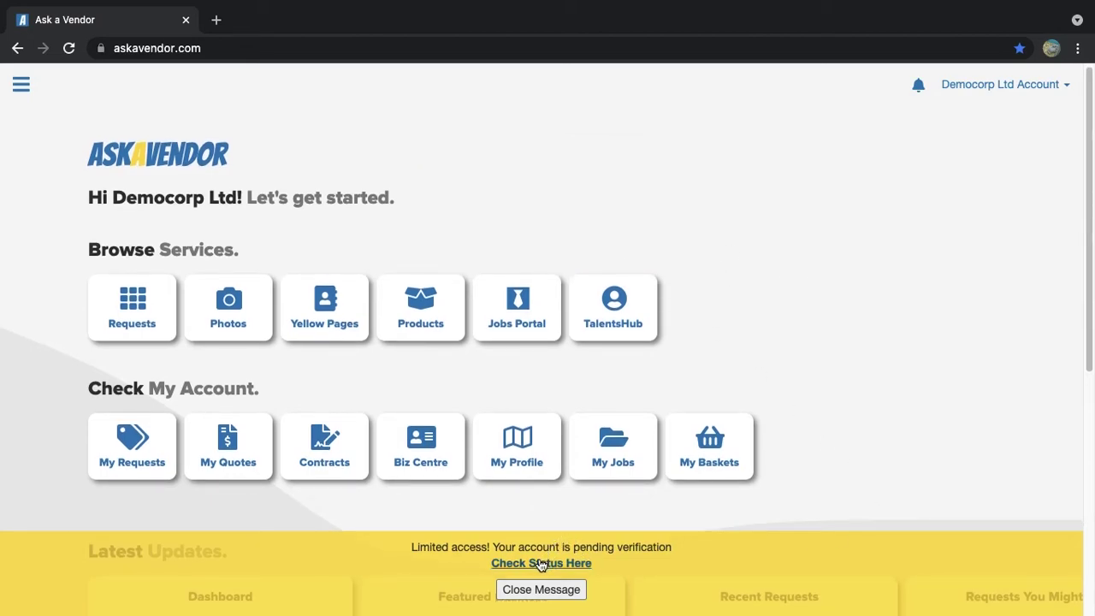
left_click(428, 451)
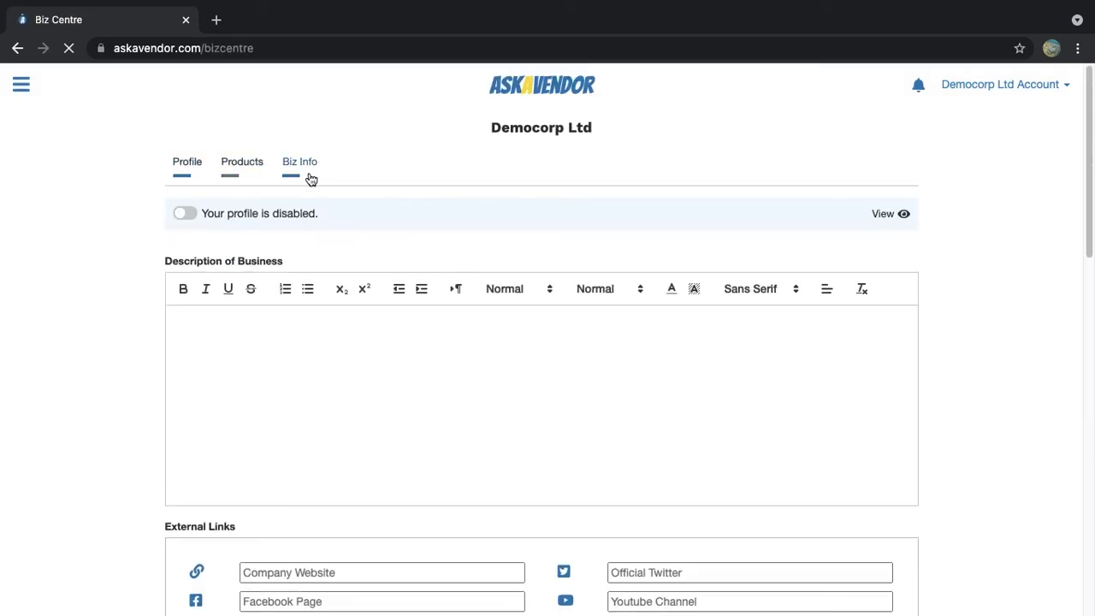
left_click(310, 174)
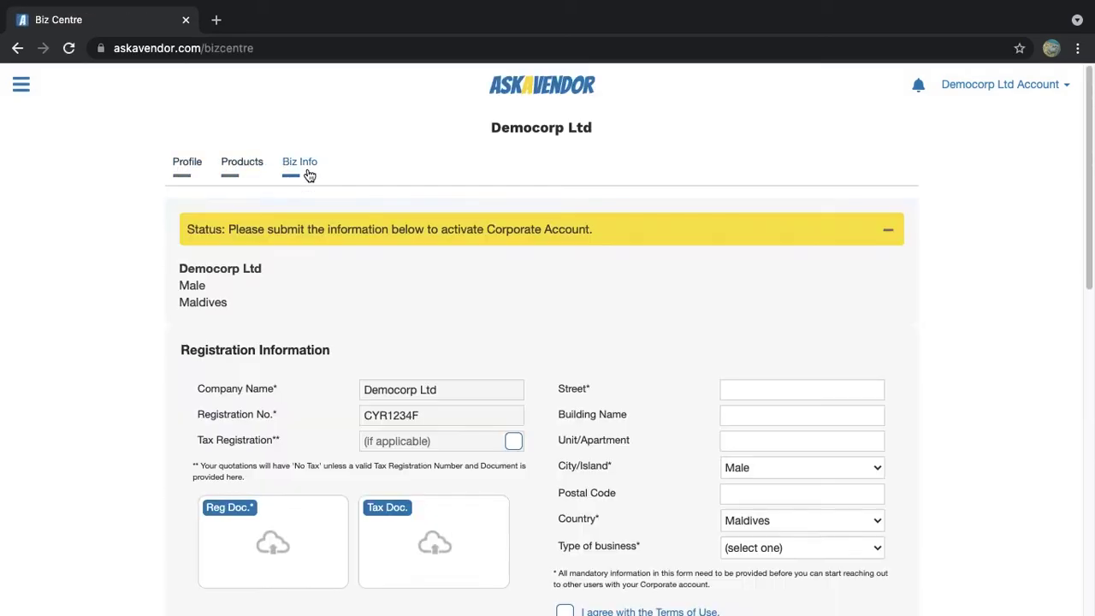
scroll(504, 366, "down", 1)
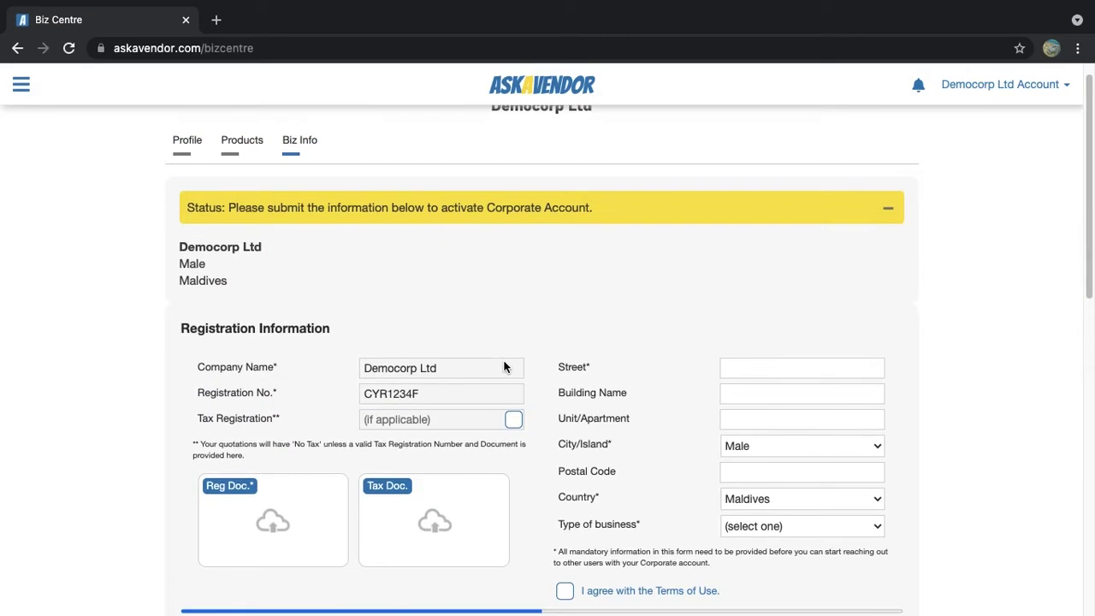
Step: Set Street to 'Marine Drive' and Type of business to Private Company
left_click(752, 368)
key("Tab")
key("shift+Tab")
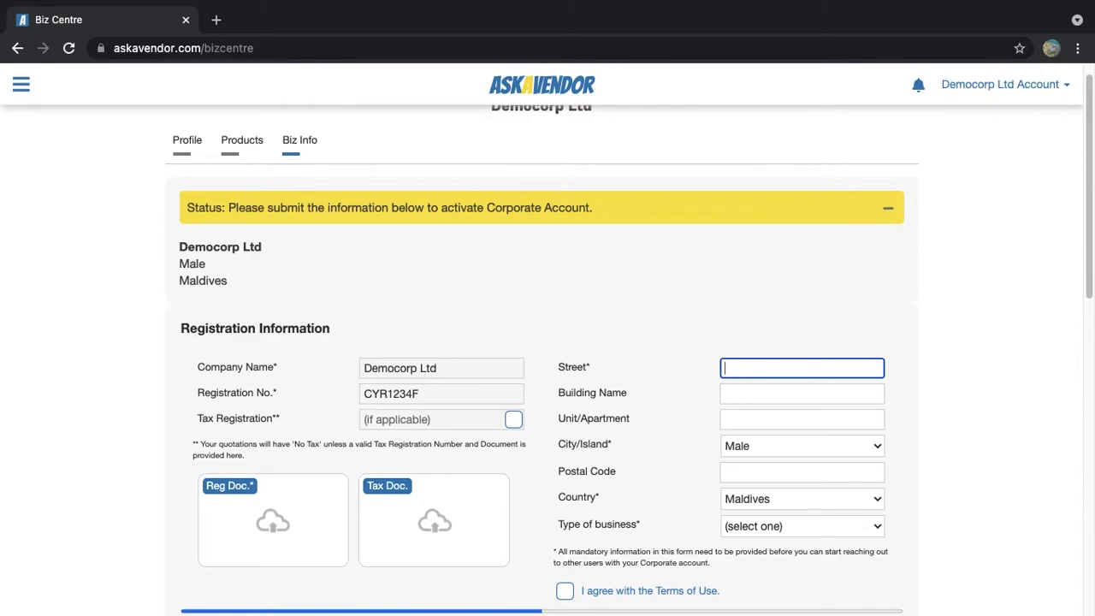
type("Marine Drive")
key("Tab")
key("Tab")
key("Tab")
key("Tab")
key("Tab")
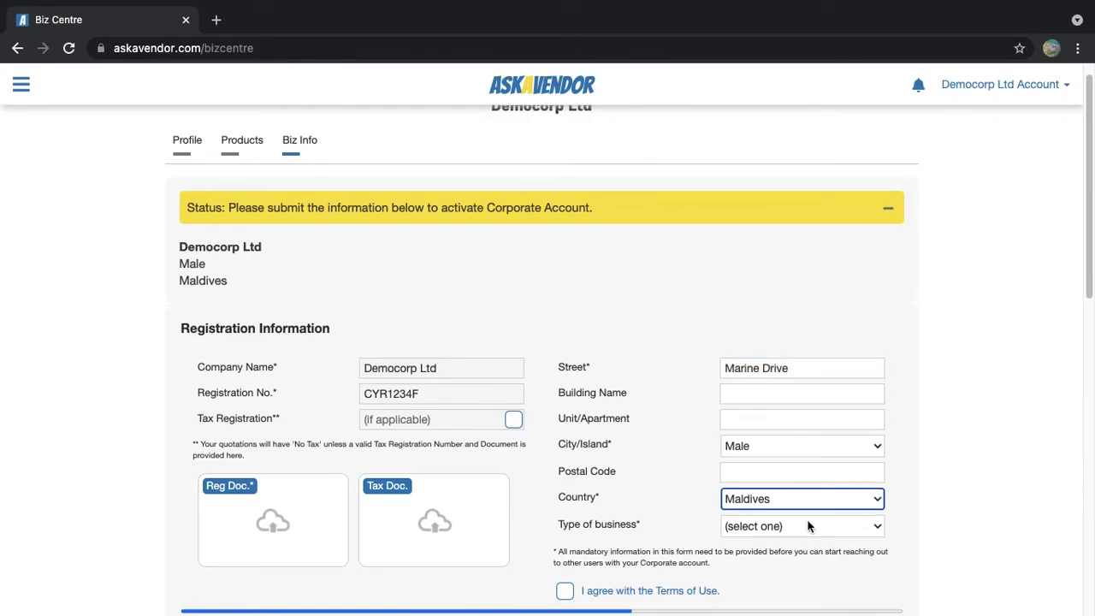
left_click(809, 524)
left_click(780, 545)
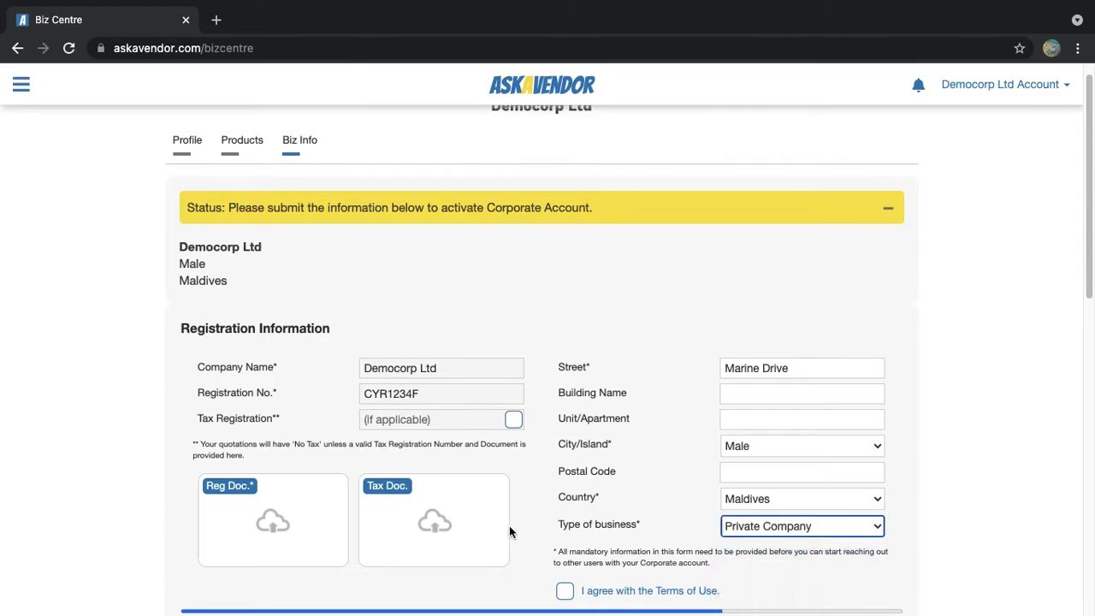
Step: Choose democorp_regdoc from the aavdocs folder as the Reg Doc and upload it
left_click(268, 522)
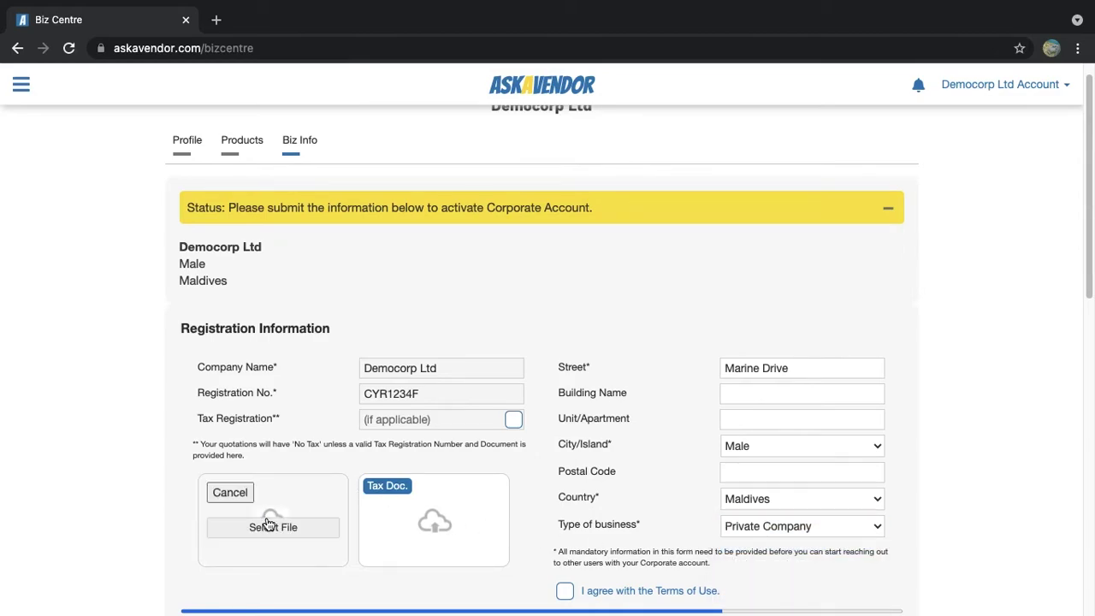
left_click(271, 529)
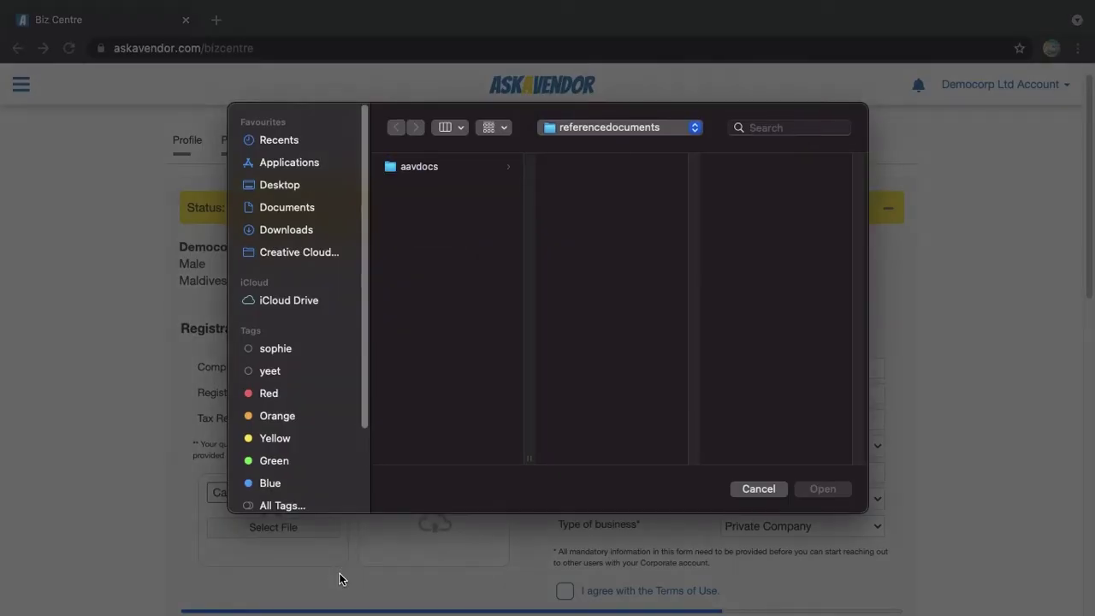
left_click(436, 168)
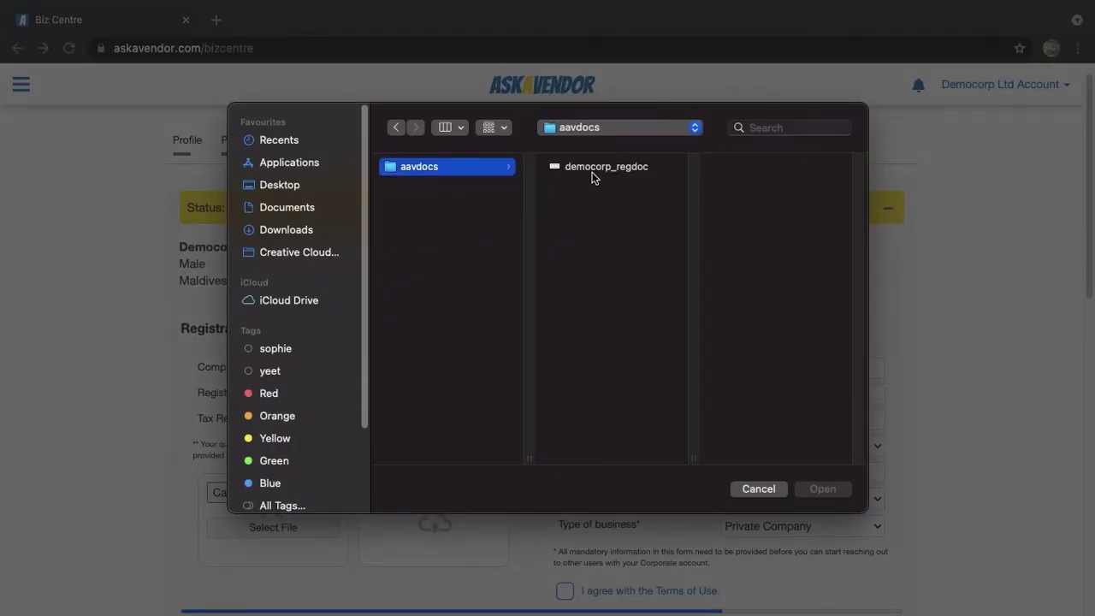
double_click(592, 172)
scroll(966, 477, "down", 1)
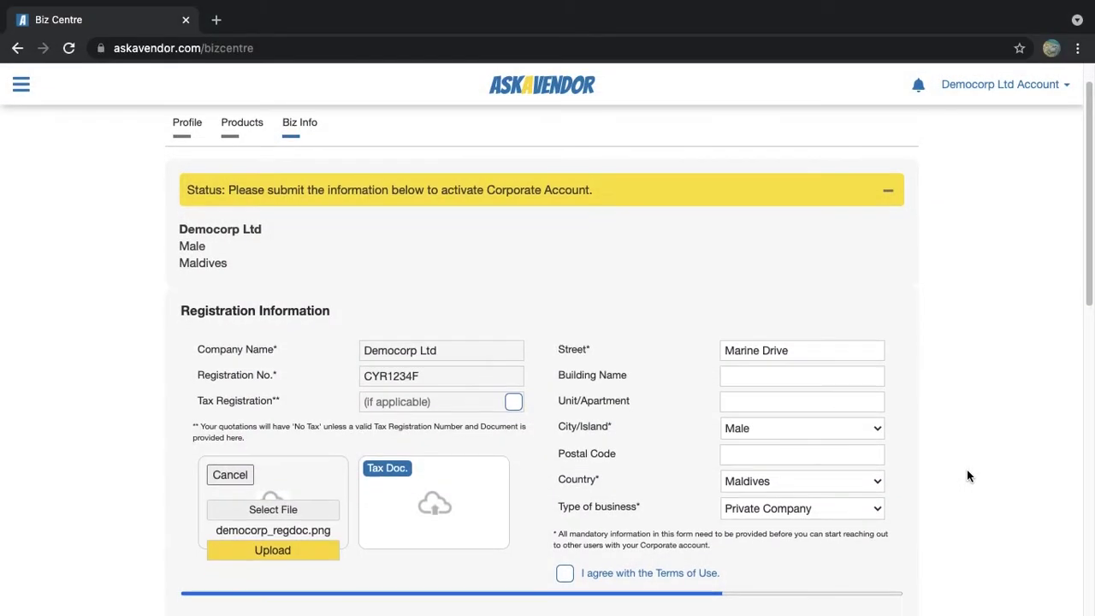
left_click(285, 548)
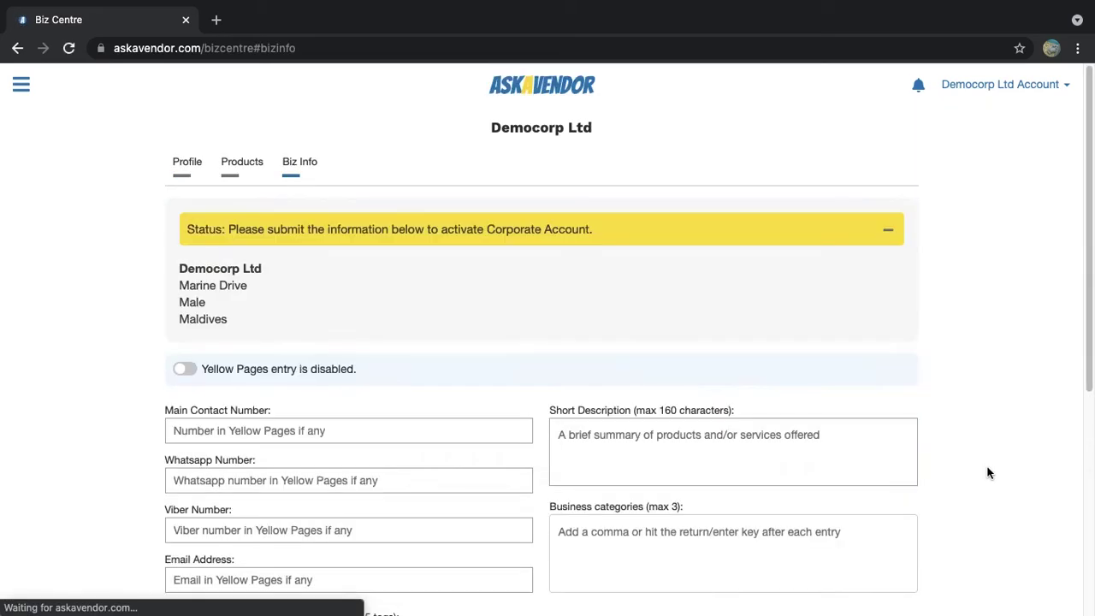
Step: Accept the Terms of Use and acknowledge the notice with Okay, Got it
scroll(598, 341, "down", 2)
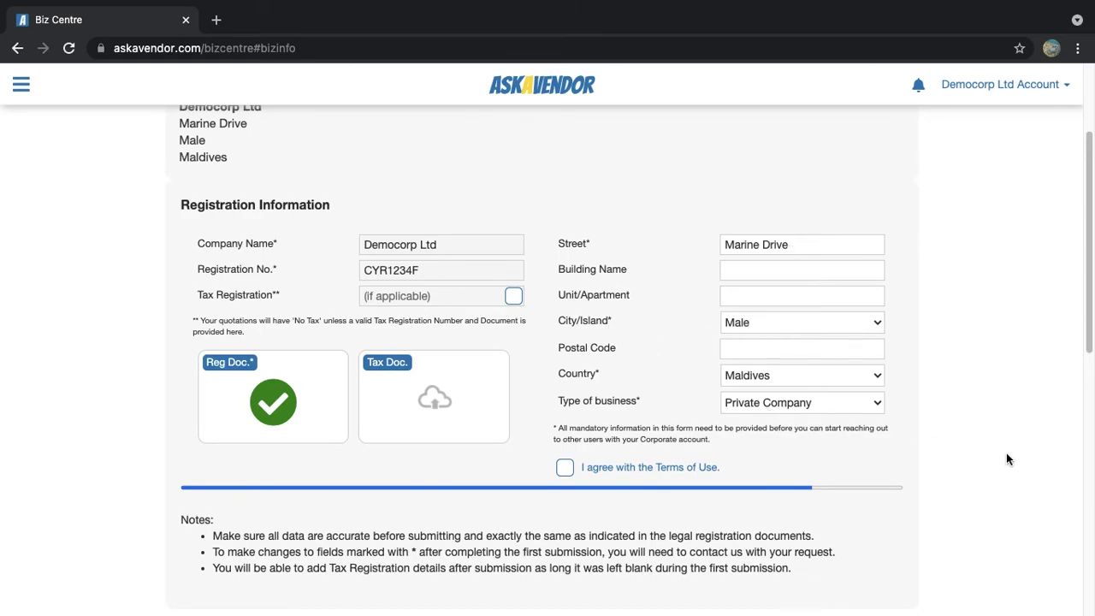
scroll(1006, 453, "down", 1)
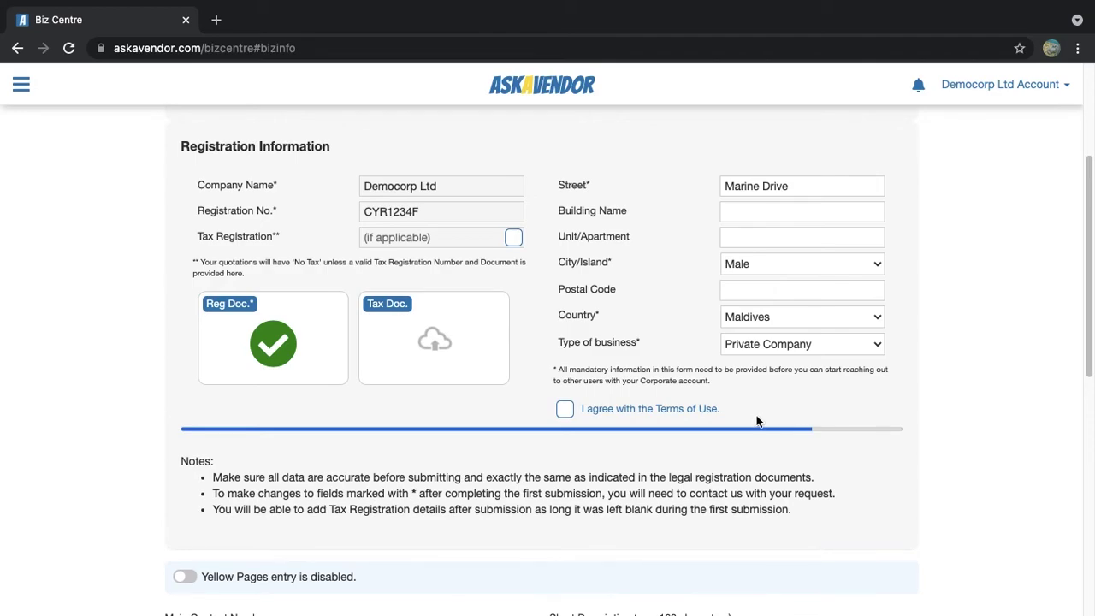
left_click(648, 410)
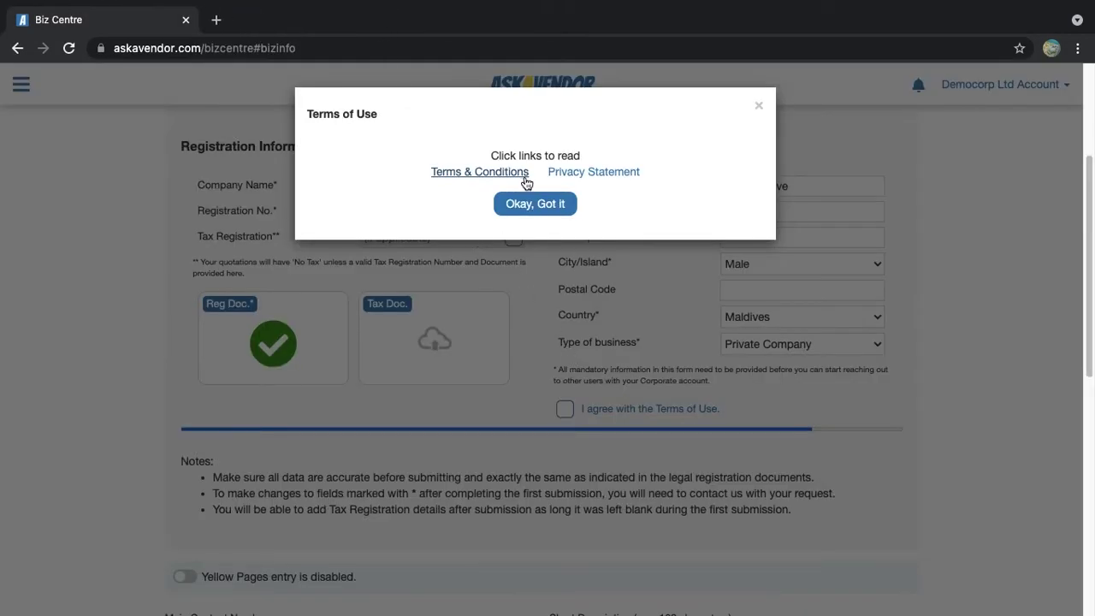
left_click(528, 202)
Step: Submit the business information and confirm the submission message
scroll(474, 552, "down", 3)
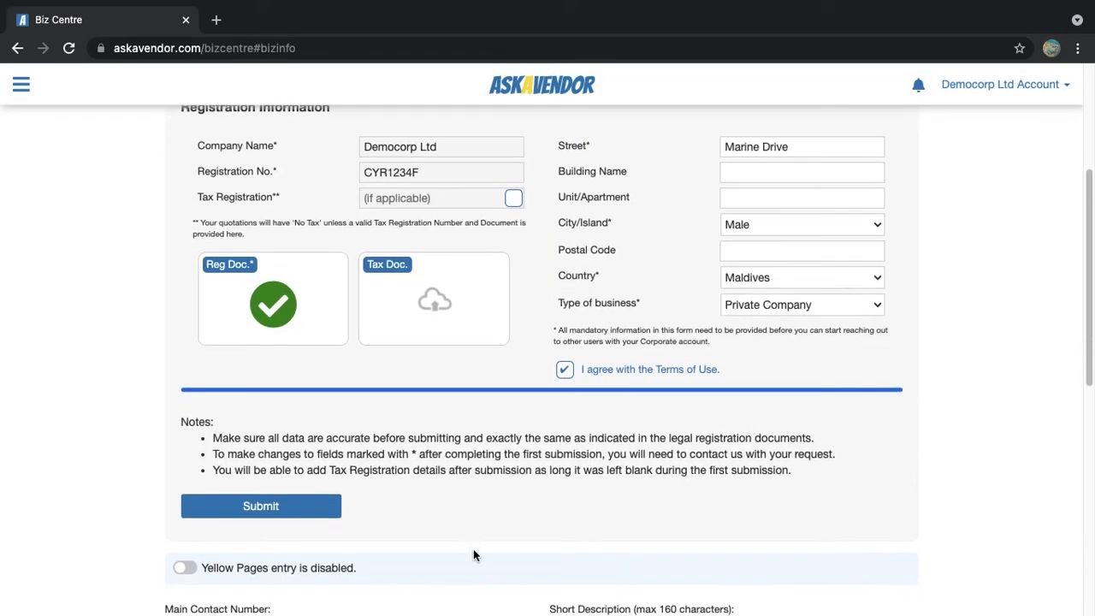
scroll(288, 425, "up", 1)
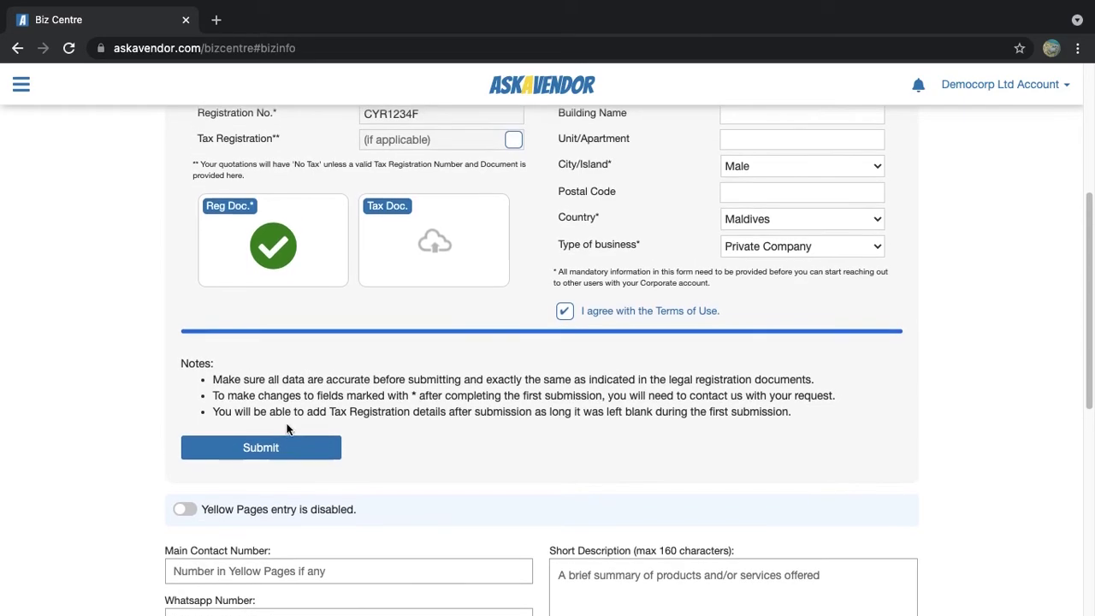
scroll(291, 504, "up", 2)
left_click(292, 511)
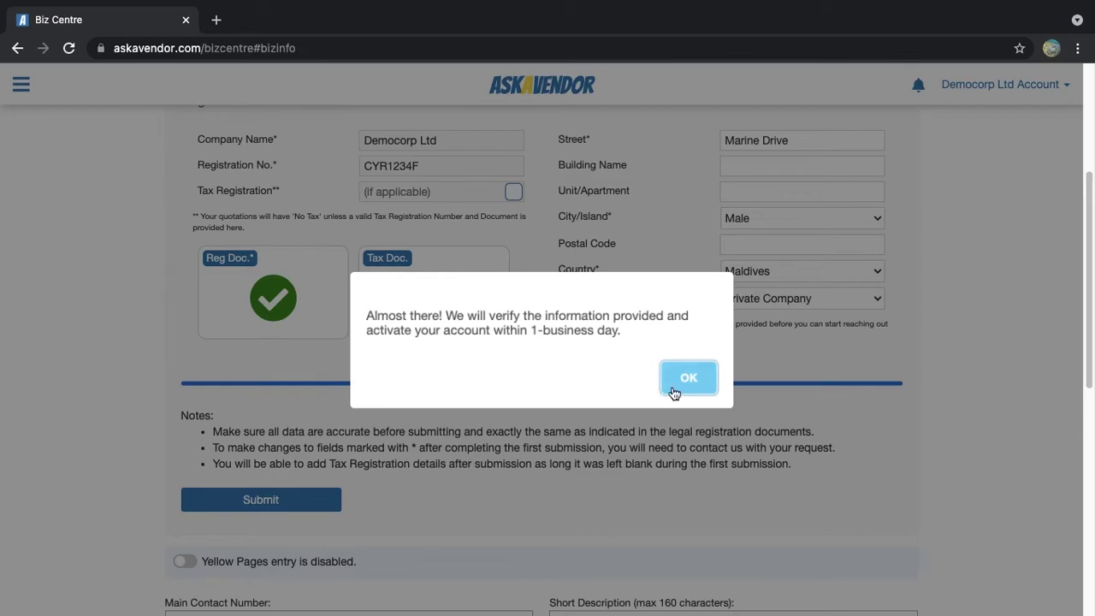
left_click(678, 390)
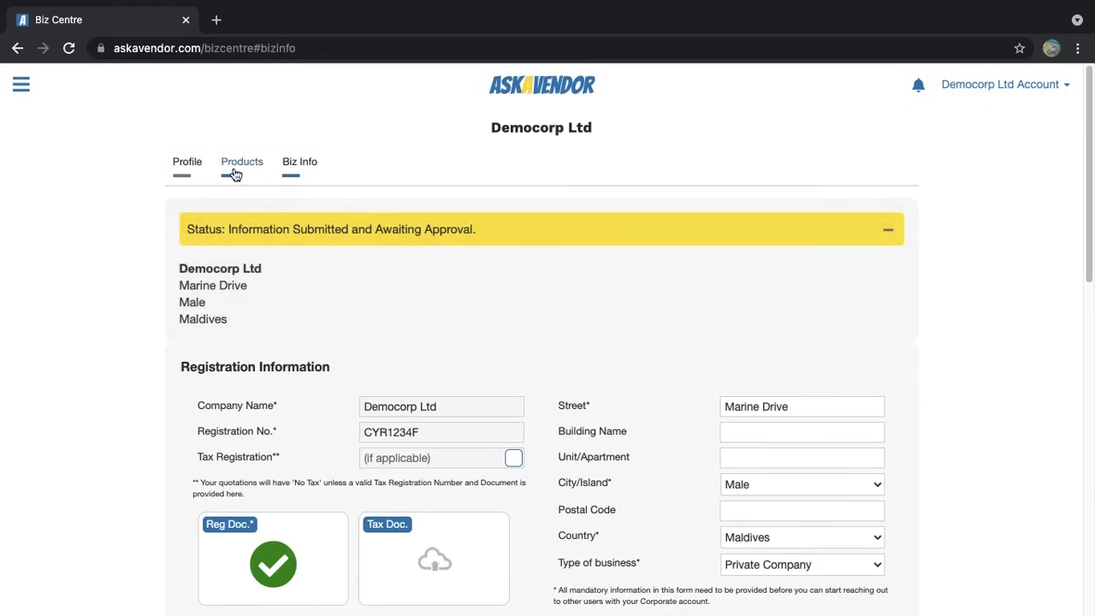
Step: Return to the home dashboard and choose Ask a Guide from the account menu
left_click(544, 98)
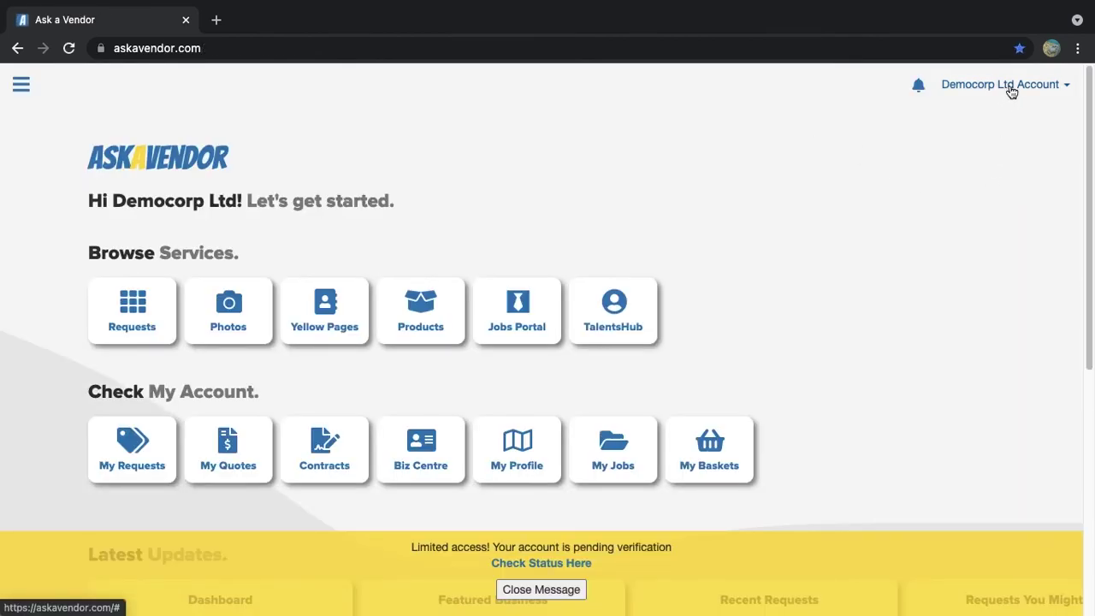
left_click(1011, 92)
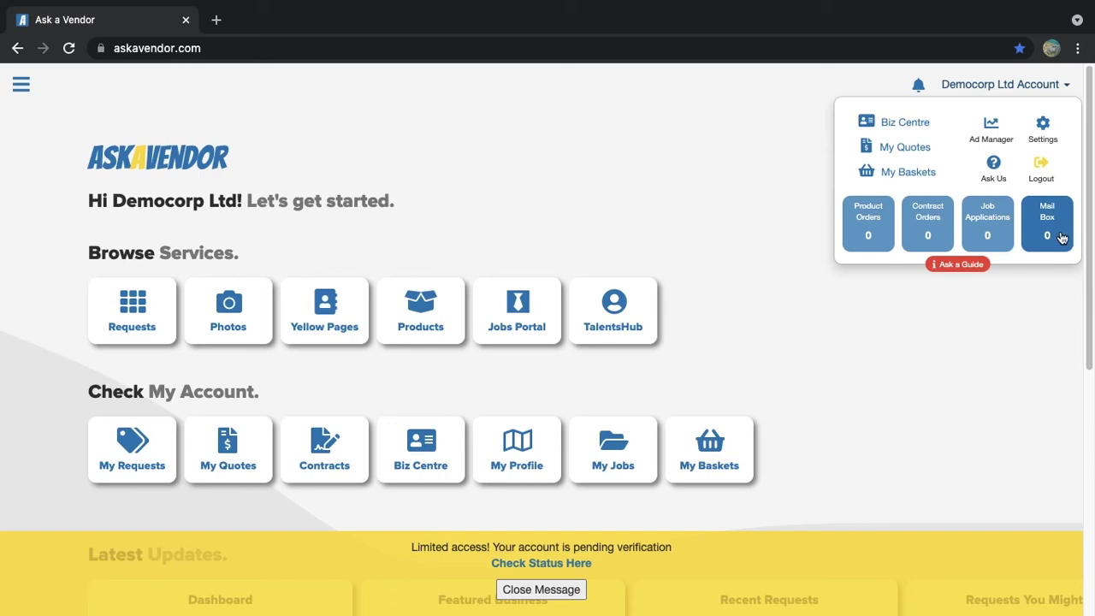
left_click(943, 264)
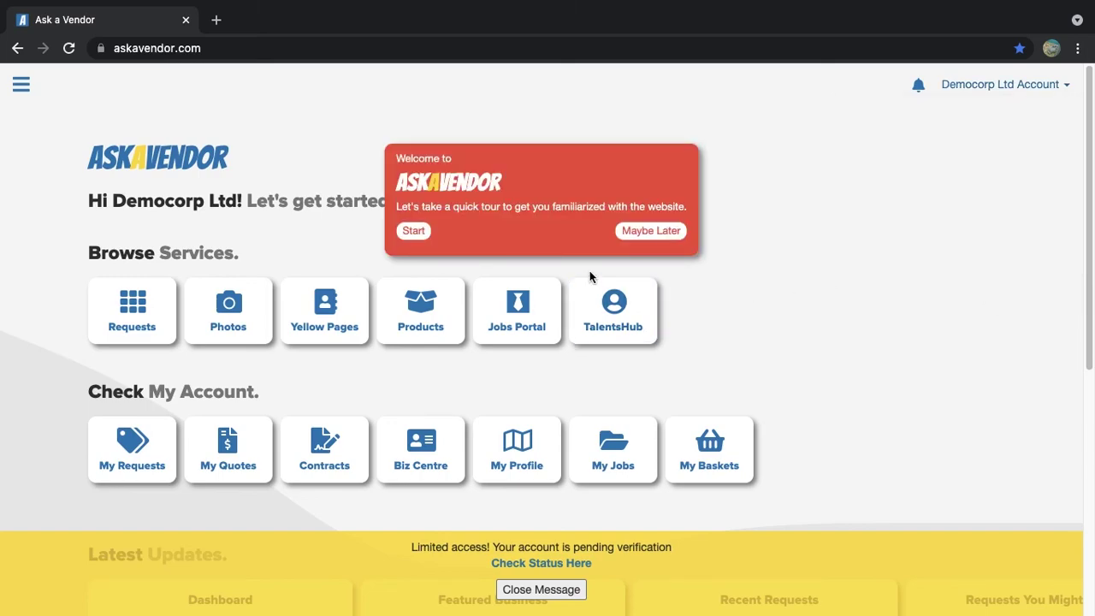